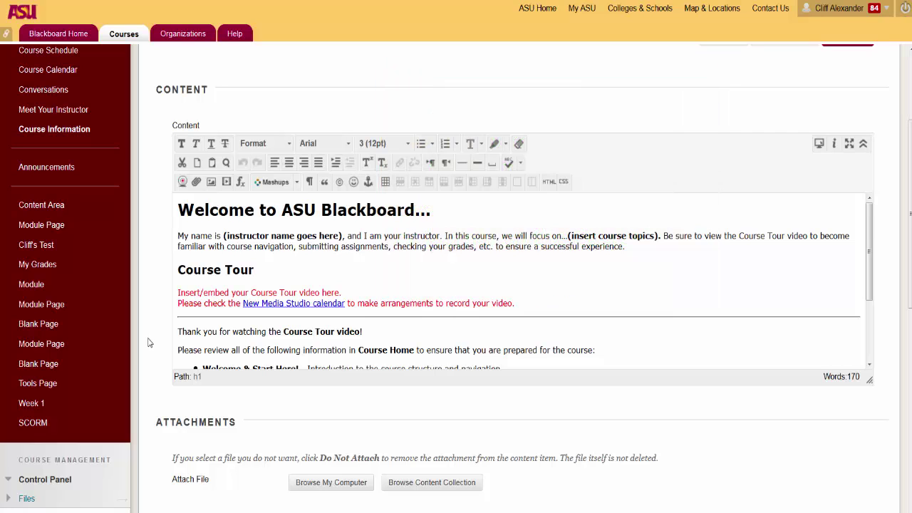
Open the course's Tools Page and look through the tools listed there.
{"action": "left_click", "coordinate": [58, 385]}
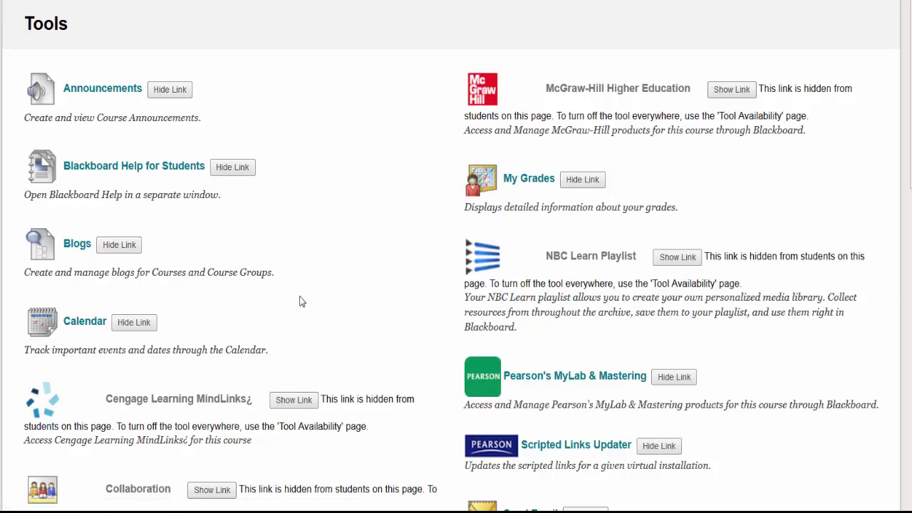
{"action": "scroll", "coordinate": [299, 302], "scroll_direction": "down", "scroll_amount": 8}
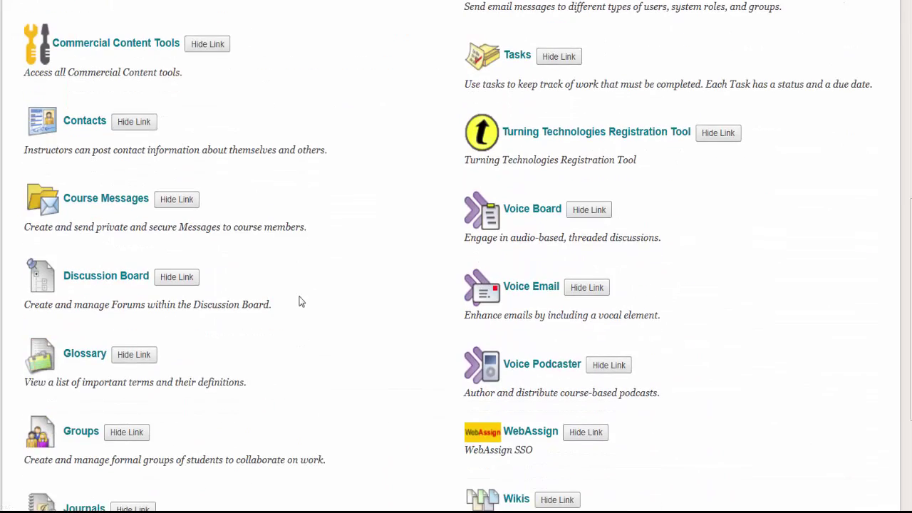
{"action": "scroll", "coordinate": [299, 301], "scroll_direction": "down", "scroll_amount": 2}
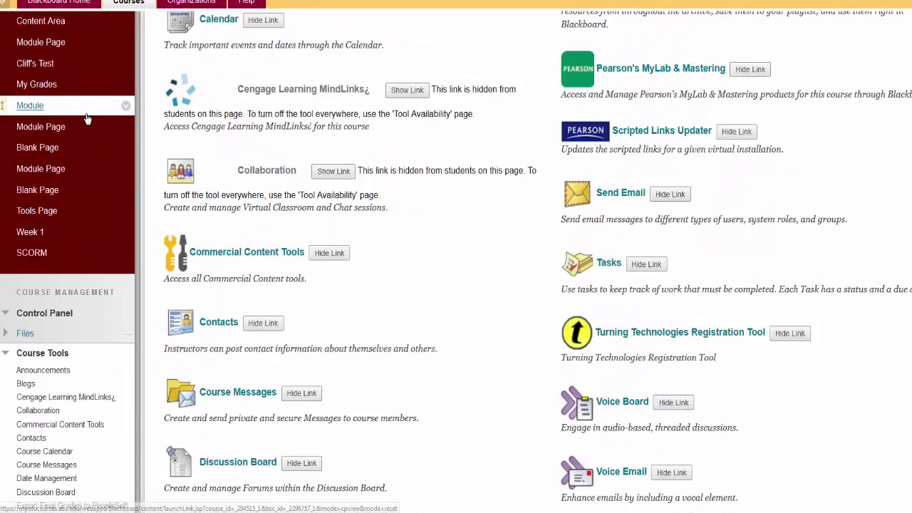
{"action": "scroll", "coordinate": [86, 119], "scroll_direction": "up", "scroll_amount": 5}
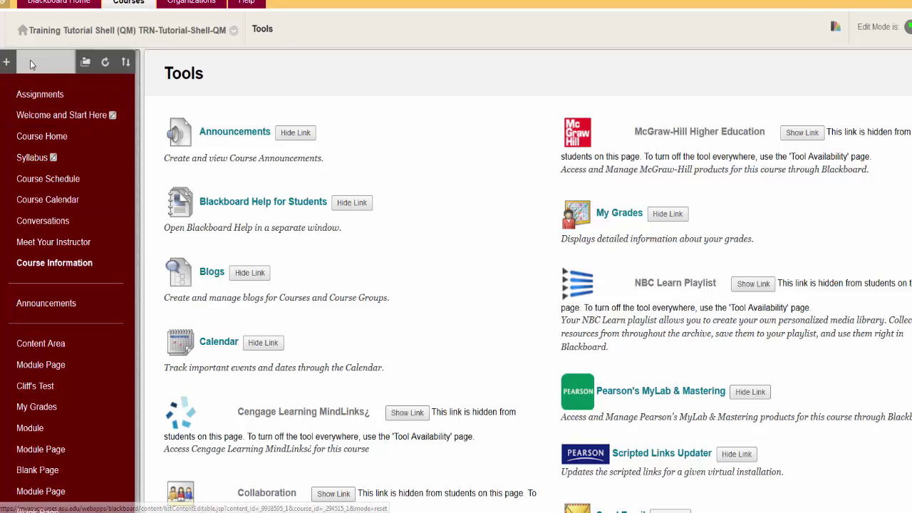
Add a tool link named Blogs to the course menu, with type Blogs and available to users.
{"action": "left_click", "coordinate": [5, 62]}
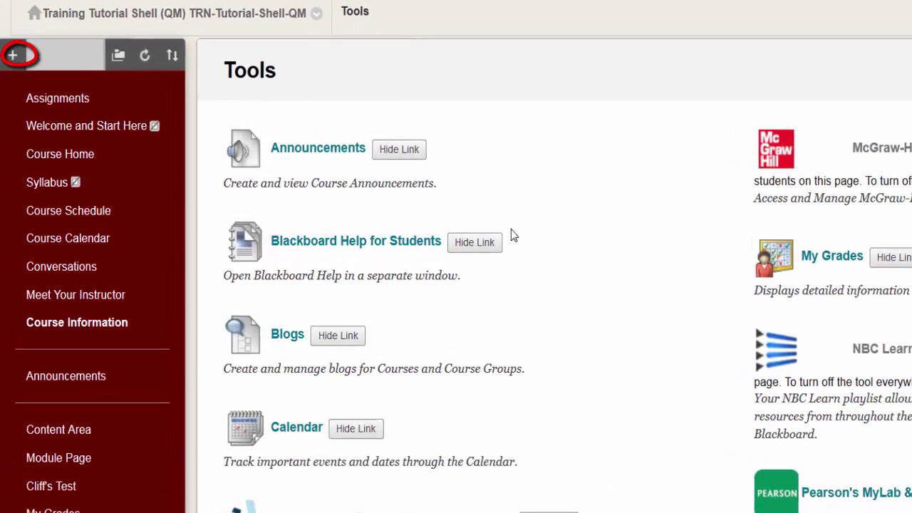
{"action": "left_click", "coordinate": [13, 54]}
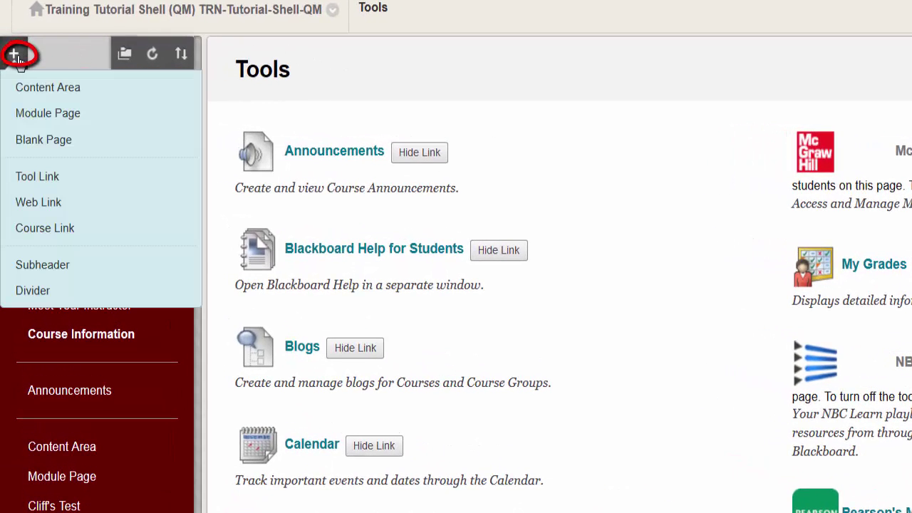
{"action": "left_click", "coordinate": [37, 177]}
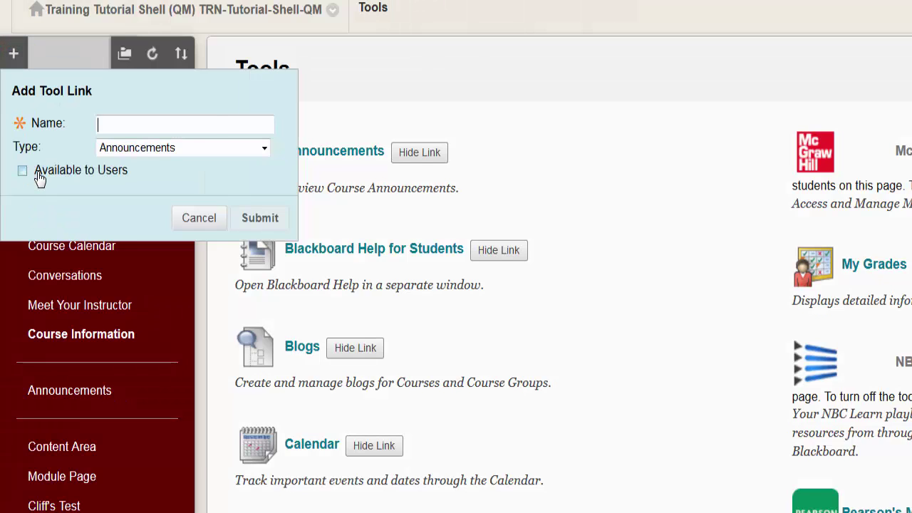
{"action": "left_click", "coordinate": [108, 126]}
{"action": "type", "text": "Blo"}
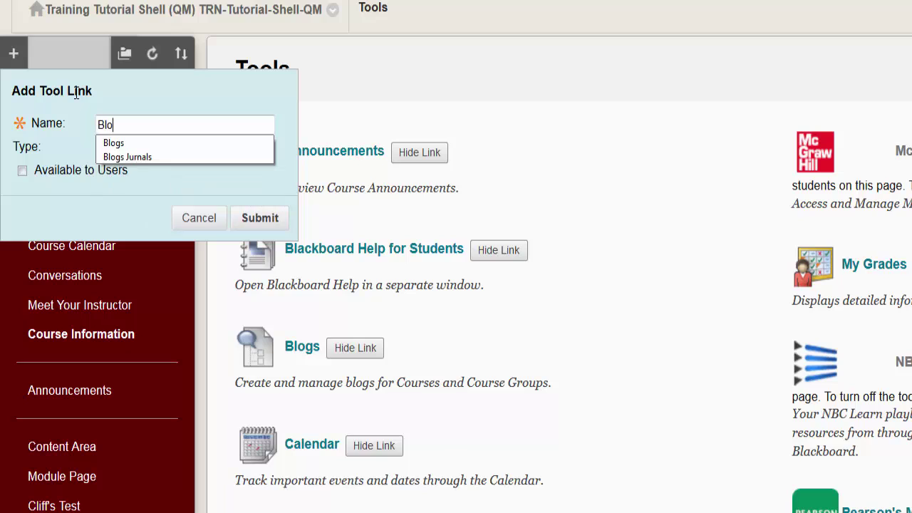
{"action": "type", "text": "gs"}
{"action": "key", "text": "Tab"}
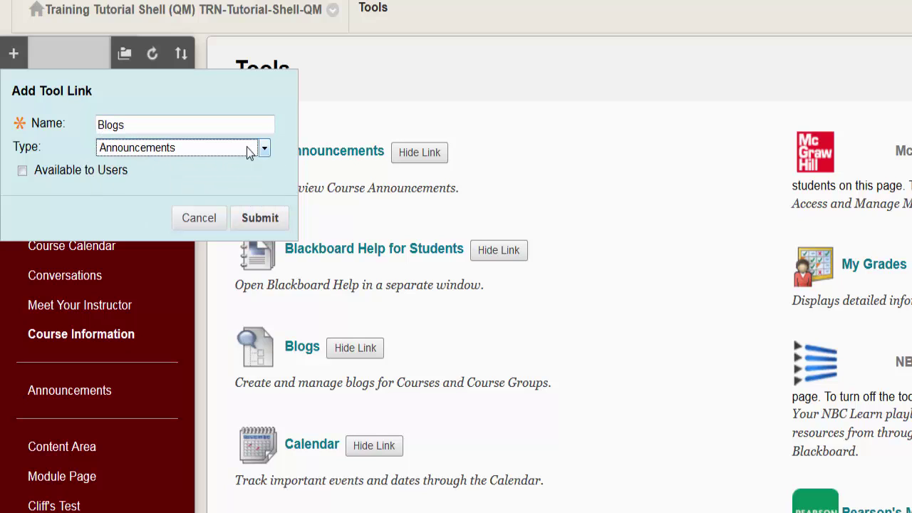
{"action": "left_click", "coordinate": [268, 148]}
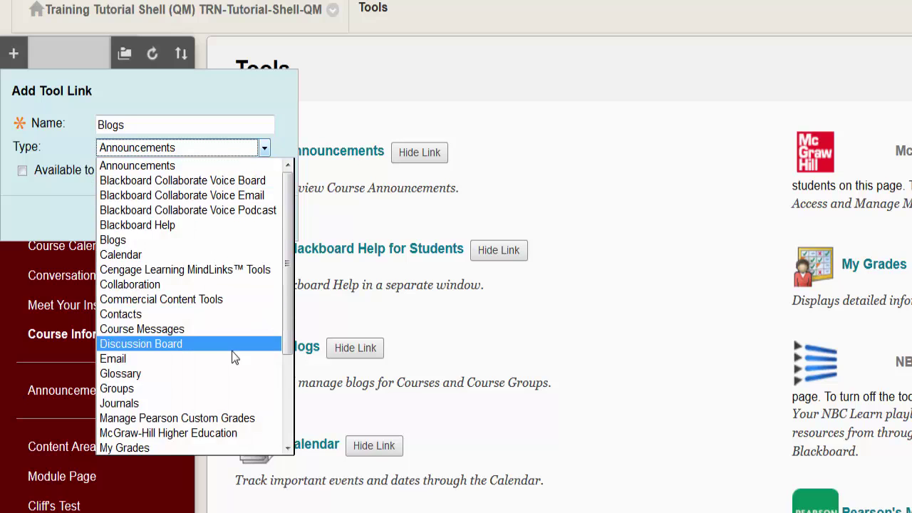
{"action": "left_click", "coordinate": [176, 242]}
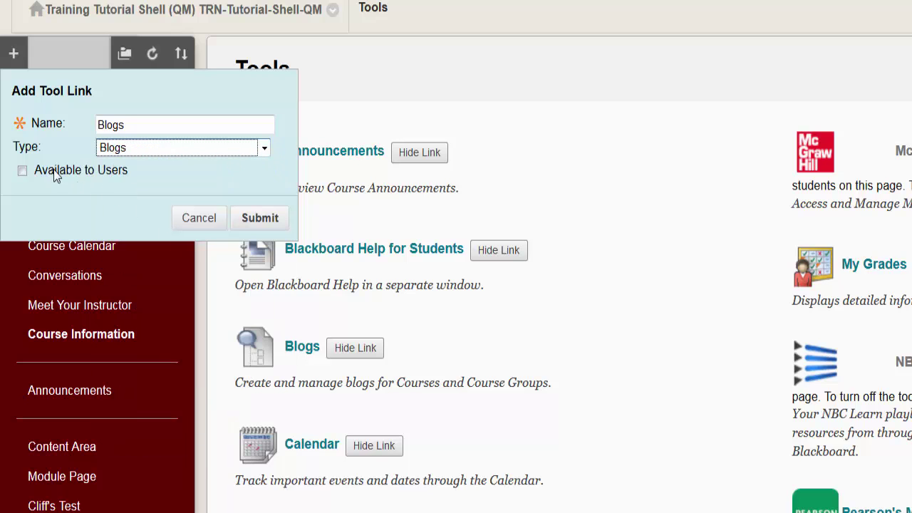
{"action": "left_click", "coordinate": [23, 170]}
{"action": "left_click", "coordinate": [250, 218]}
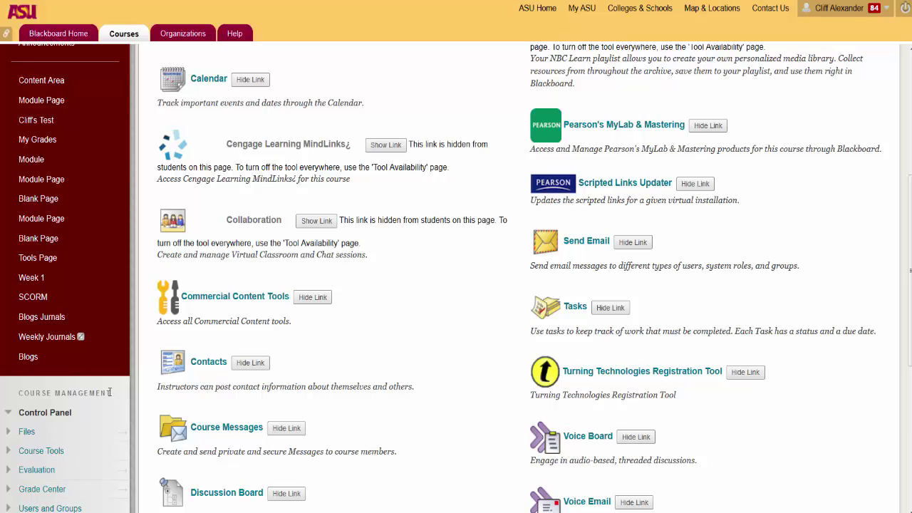
Open the course's Journals tool and copy the link address of the Weekly Journal.
{"action": "scroll", "coordinate": [109, 392], "scroll_direction": "up", "scroll_amount": 4}
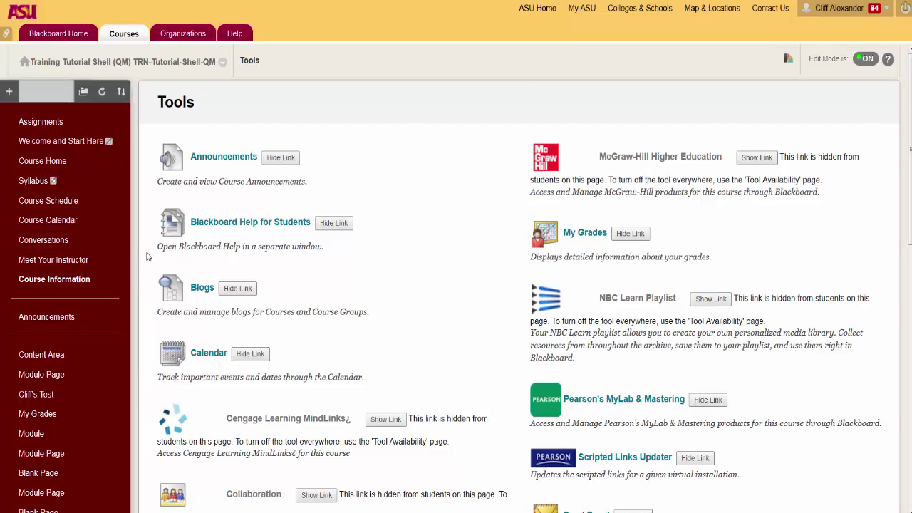
{"action": "scroll", "coordinate": [148, 256], "scroll_direction": "down", "scroll_amount": 5}
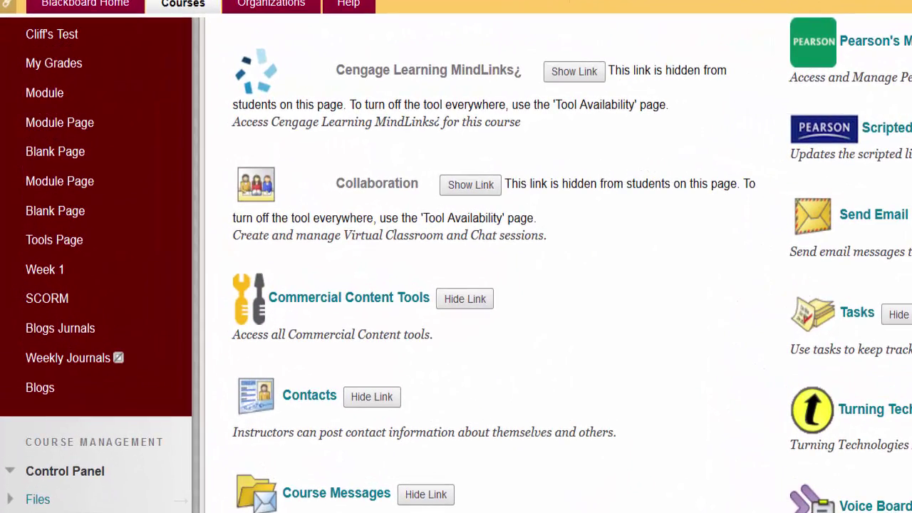
{"action": "scroll", "coordinate": [32, 463], "scroll_direction": "down", "scroll_amount": 6}
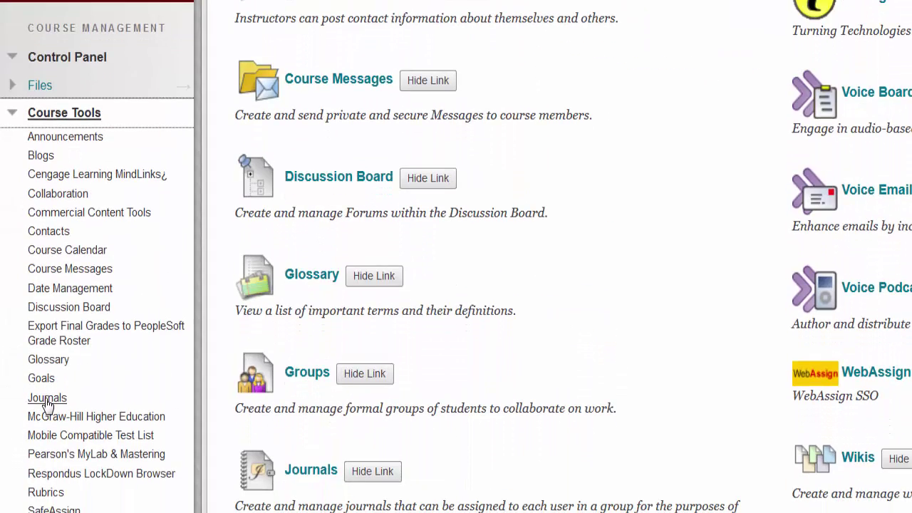
{"action": "left_click", "coordinate": [47, 399]}
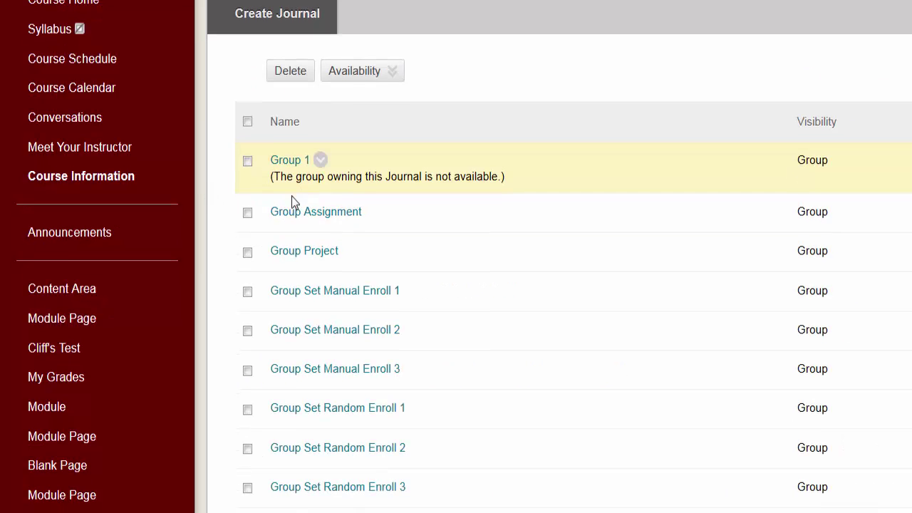
{"action": "scroll", "coordinate": [291, 199], "scroll_direction": "down", "scroll_amount": 4}
{"action": "right_click", "coordinate": [306, 331]}
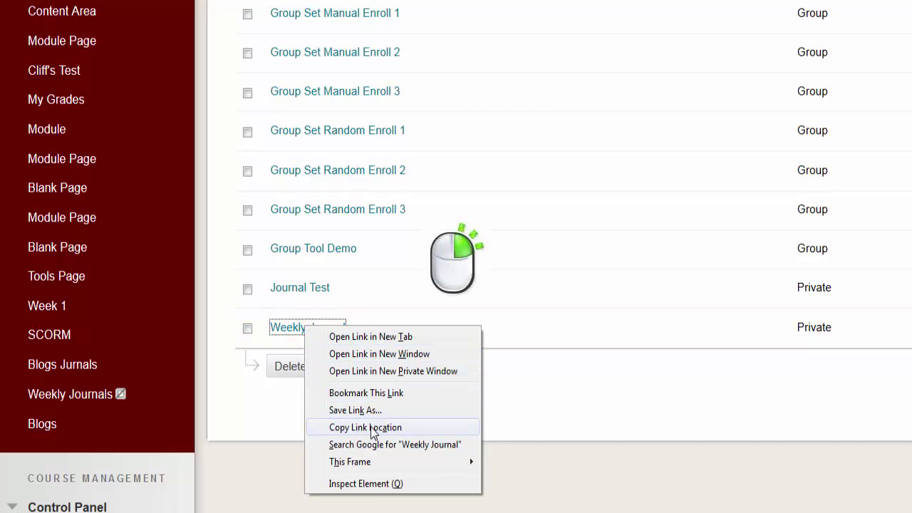
{"action": "left_click", "coordinate": [373, 430]}
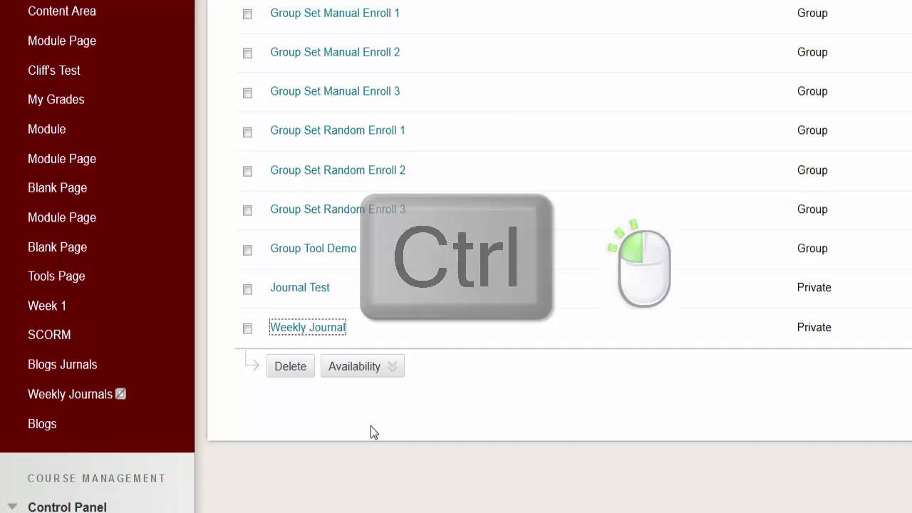
Add a web link named Weekly Journals to the course menu, using the copied journal URL and making it available to users.
{"action": "scroll", "coordinate": [246, 253], "scroll_direction": "up", "scroll_amount": 6}
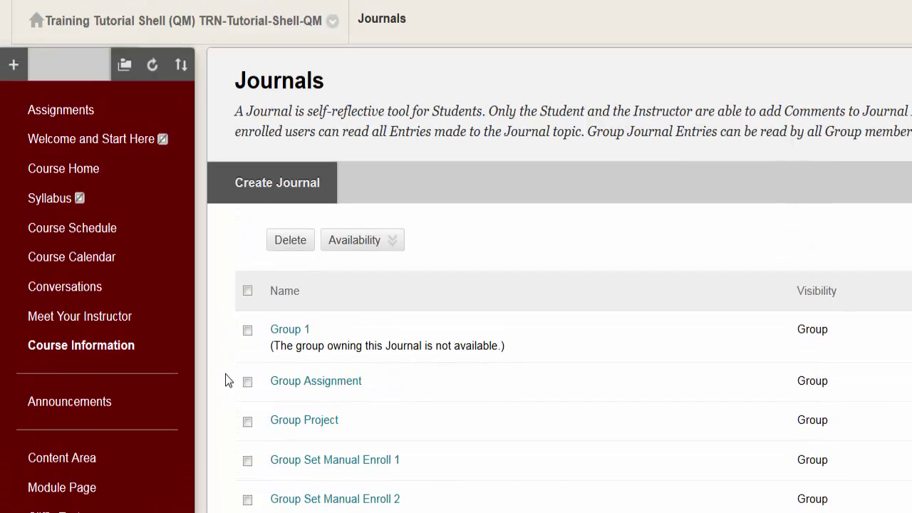
{"action": "left_click", "coordinate": [13, 64]}
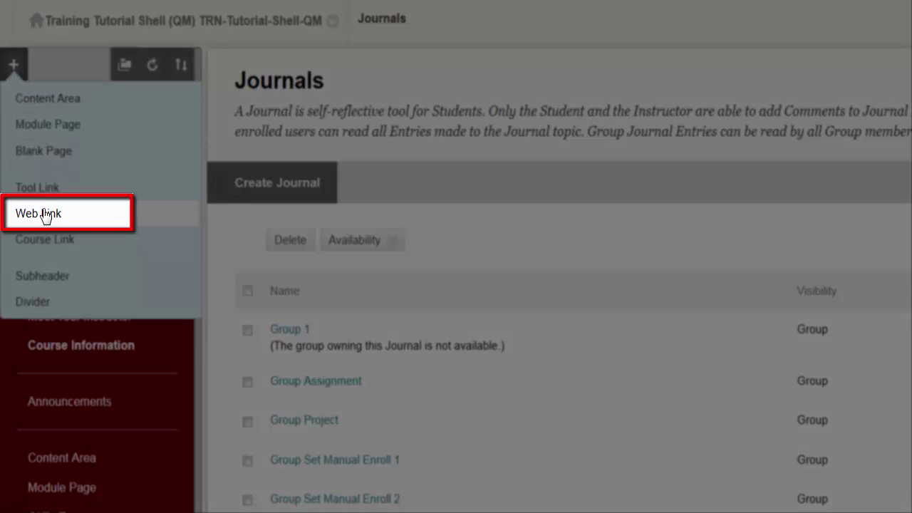
{"action": "left_click", "coordinate": [44, 216]}
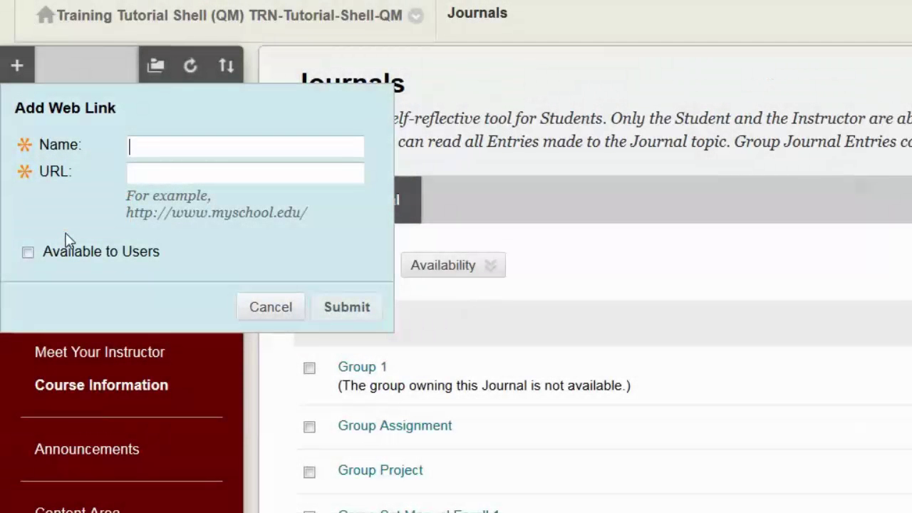
{"action": "type", "text": "Wee"}
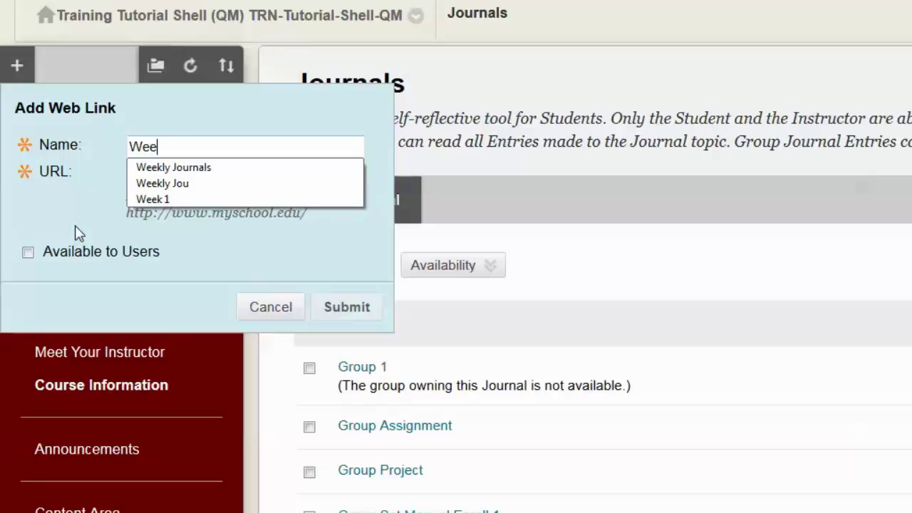
{"action": "key", "text": "Down"}
{"action": "key", "text": "Return"}
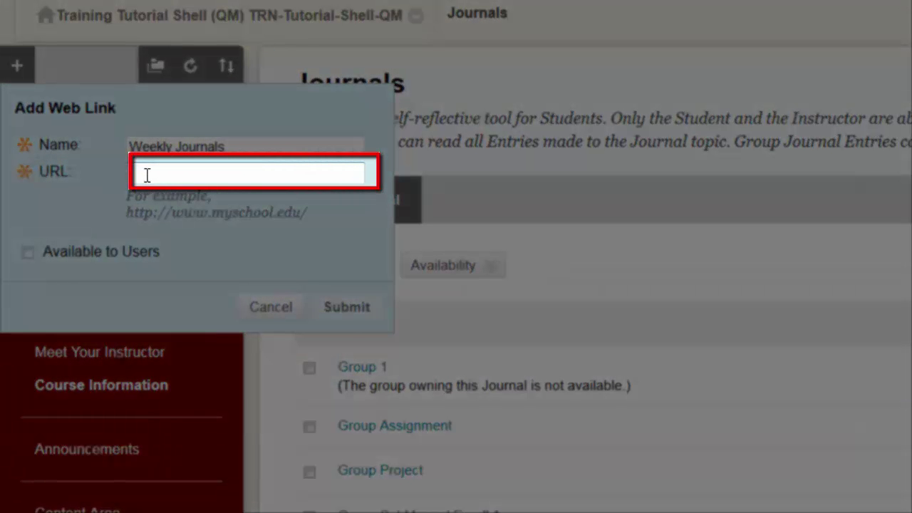
{"action": "right_click", "coordinate": [147, 175]}
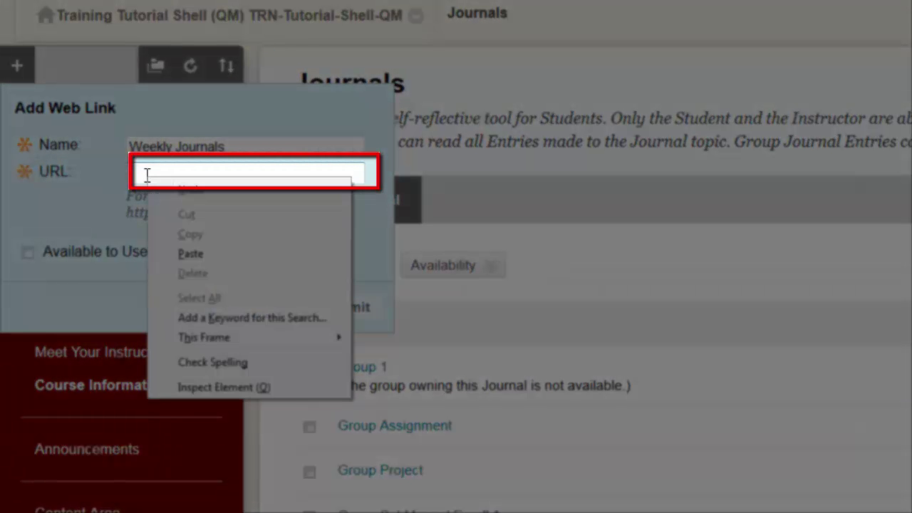
{"action": "left_click", "coordinate": [222, 258]}
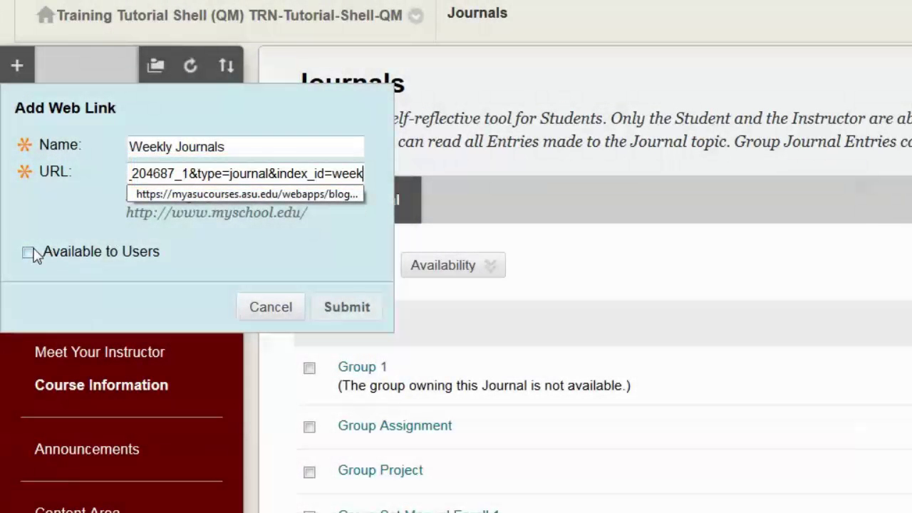
{"action": "left_click", "coordinate": [29, 252]}
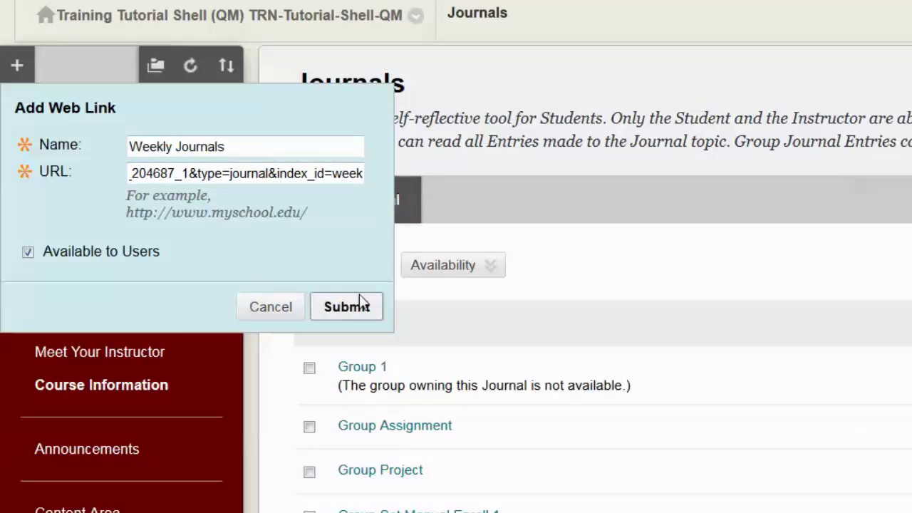
{"action": "left_click", "coordinate": [345, 307]}
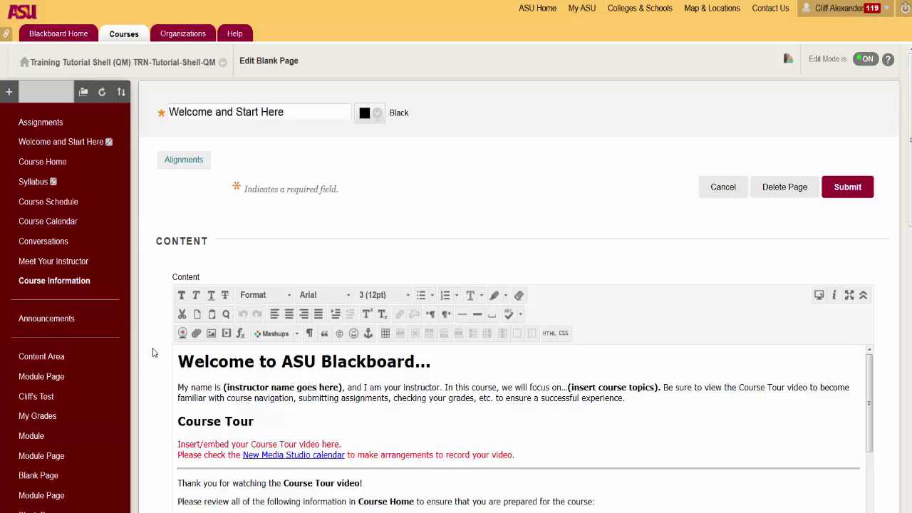
In the Week 1 content area, create a blog link that targets the existing Introduction Blog.
{"action": "scroll", "coordinate": [155, 352], "scroll_direction": "down", "scroll_amount": 1}
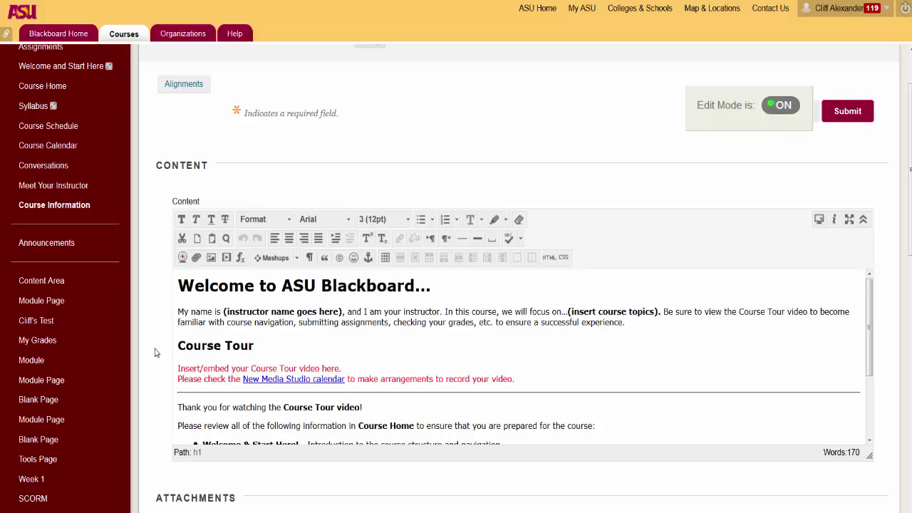
{"action": "scroll", "coordinate": [156, 352], "scroll_direction": "up", "scroll_amount": 1}
{"action": "scroll", "coordinate": [155, 352], "scroll_direction": "down", "scroll_amount": 3}
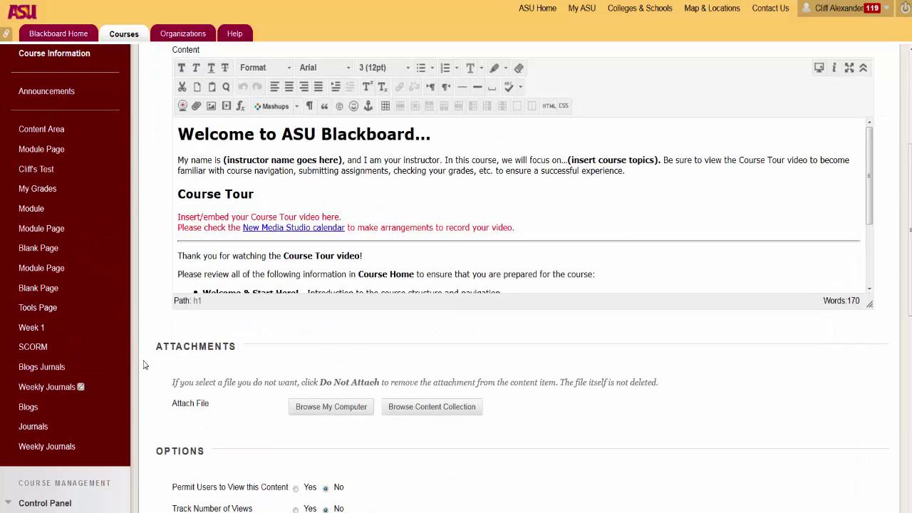
{"action": "left_click", "coordinate": [33, 329]}
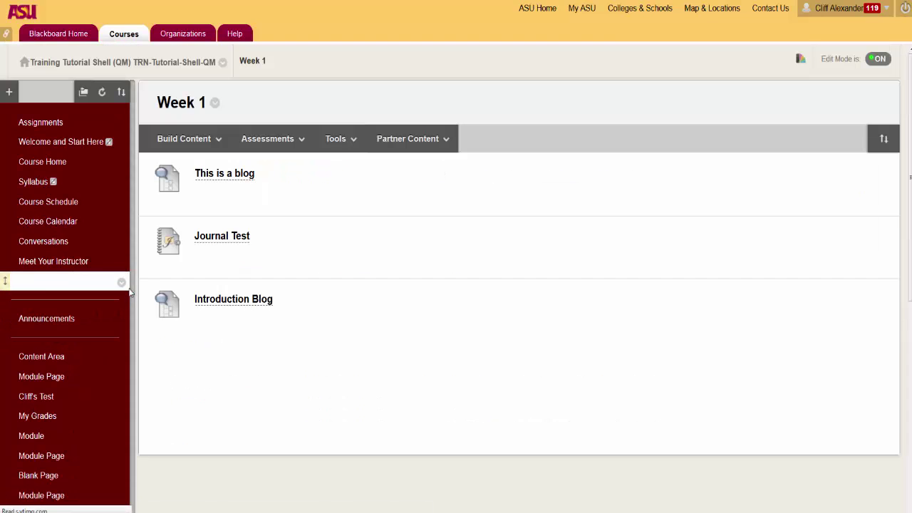
{"action": "left_click", "coordinate": [342, 137]}
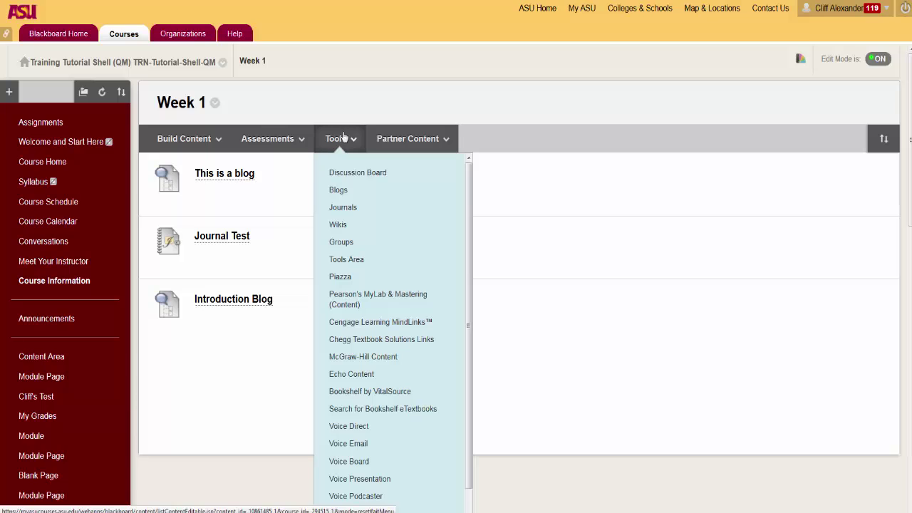
{"action": "left_click", "coordinate": [358, 190]}
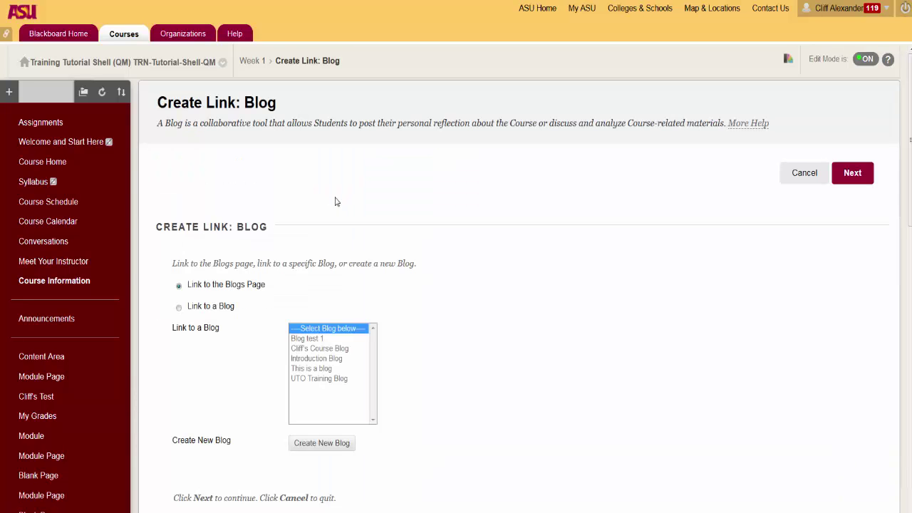
{"action": "left_click", "coordinate": [179, 307]}
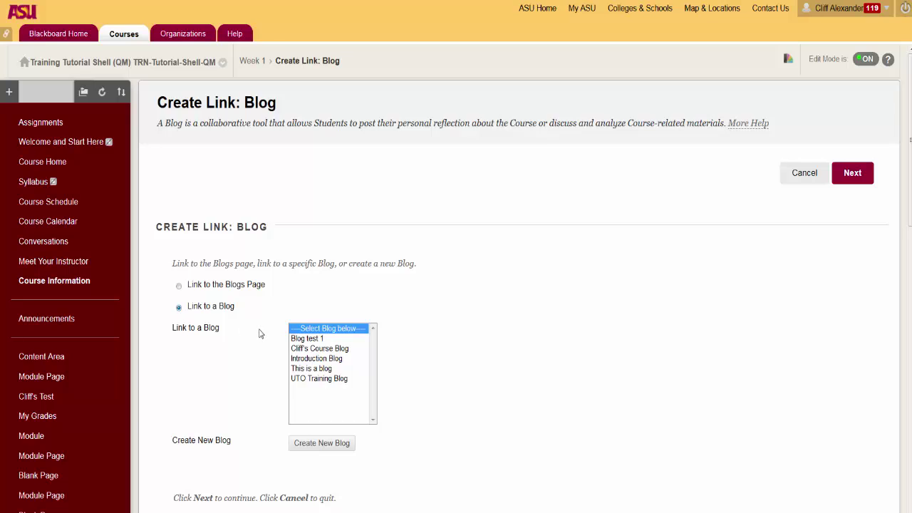
{"action": "left_click", "coordinate": [312, 360]}
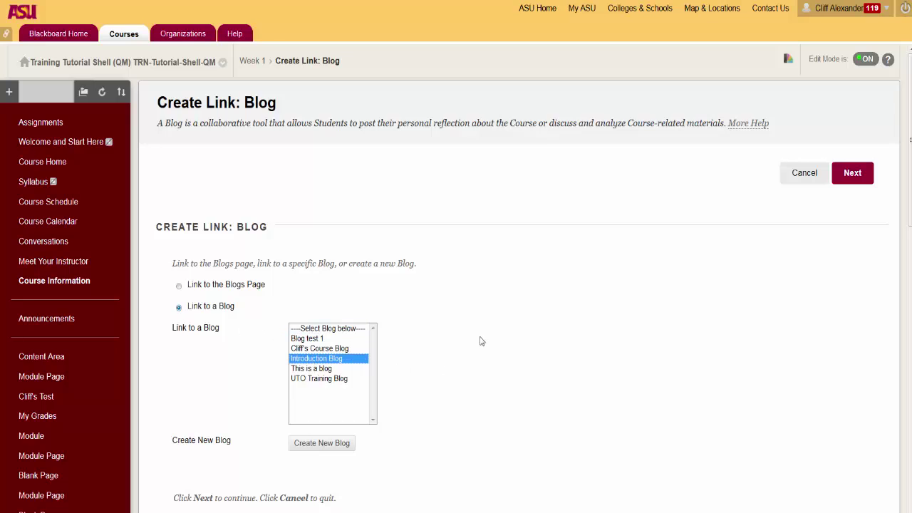
{"action": "scroll", "coordinate": [475, 325], "scroll_direction": "down", "scroll_amount": 3}
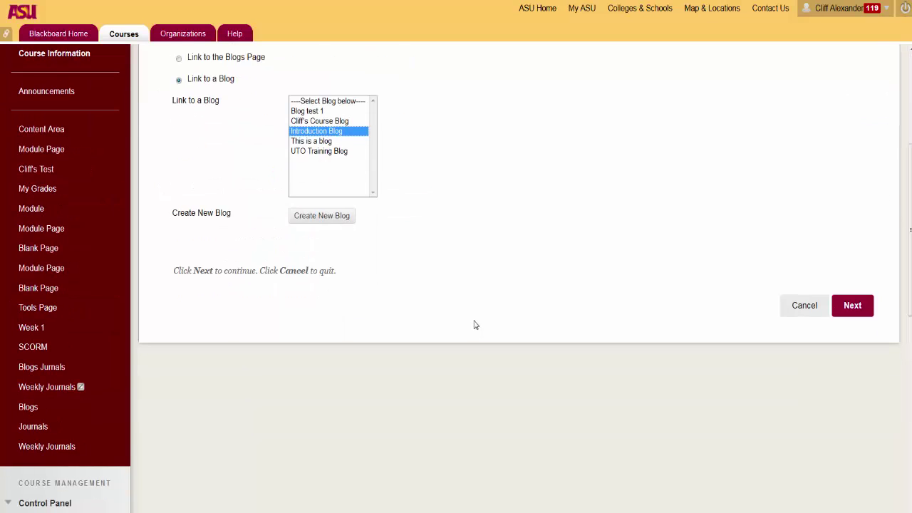
{"action": "left_click", "coordinate": [859, 311]}
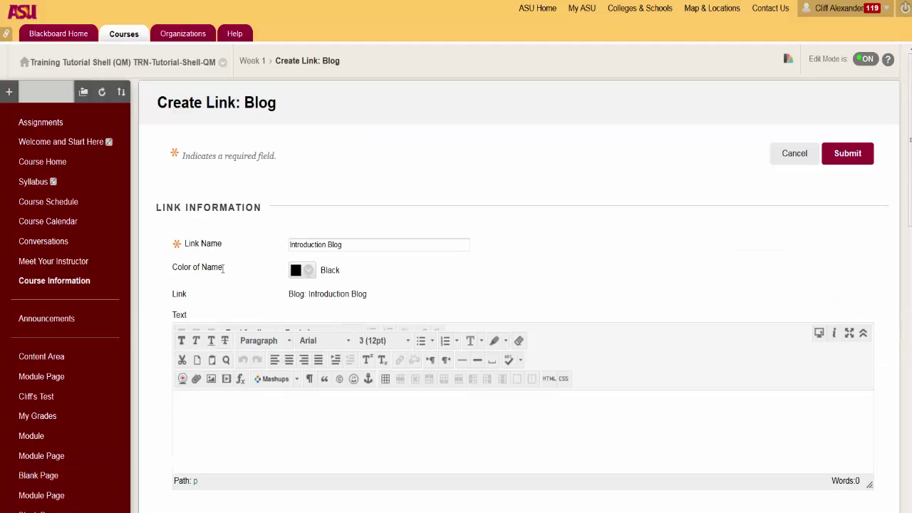
Review the link's information, availability and date restriction options, and submit the link without changing them.
{"action": "scroll", "coordinate": [224, 271], "scroll_direction": "down", "scroll_amount": 1}
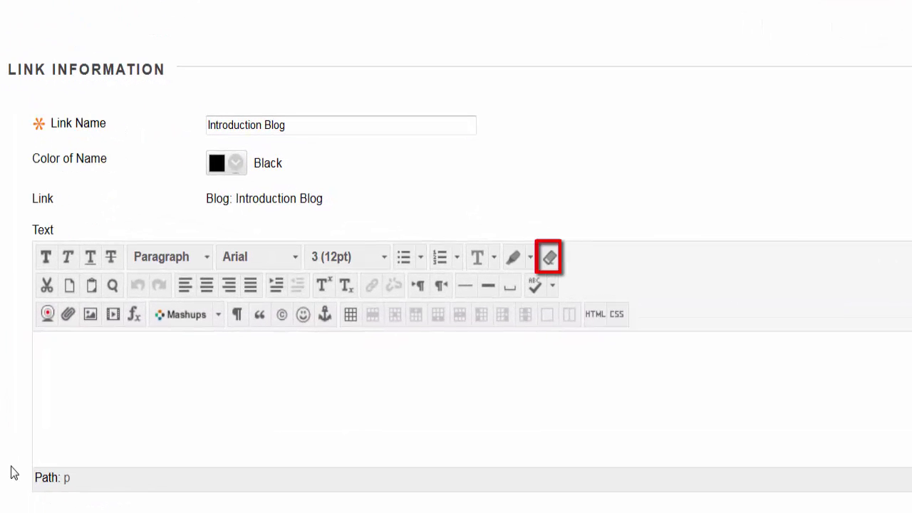
{"action": "scroll", "coordinate": [211, 342], "scroll_direction": "down", "scroll_amount": 3}
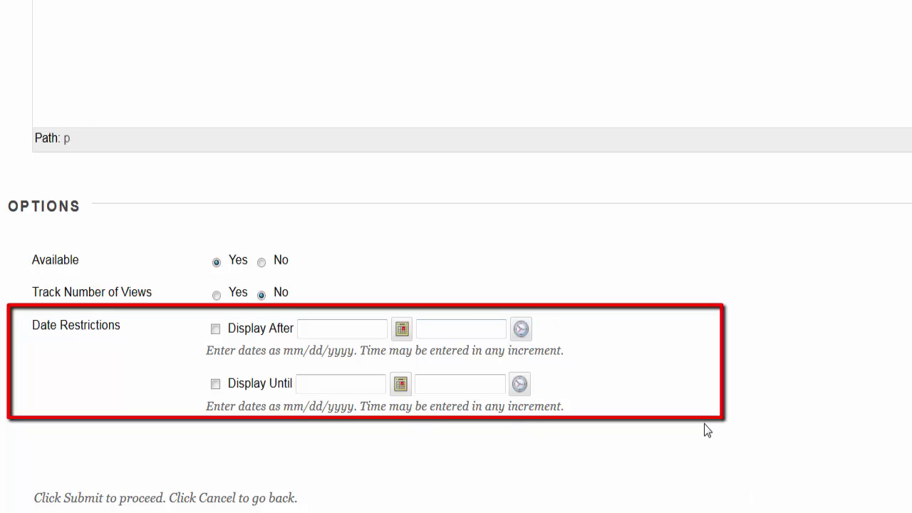
{"action": "scroll", "coordinate": [704, 426], "scroll_direction": "down", "scroll_amount": 2}
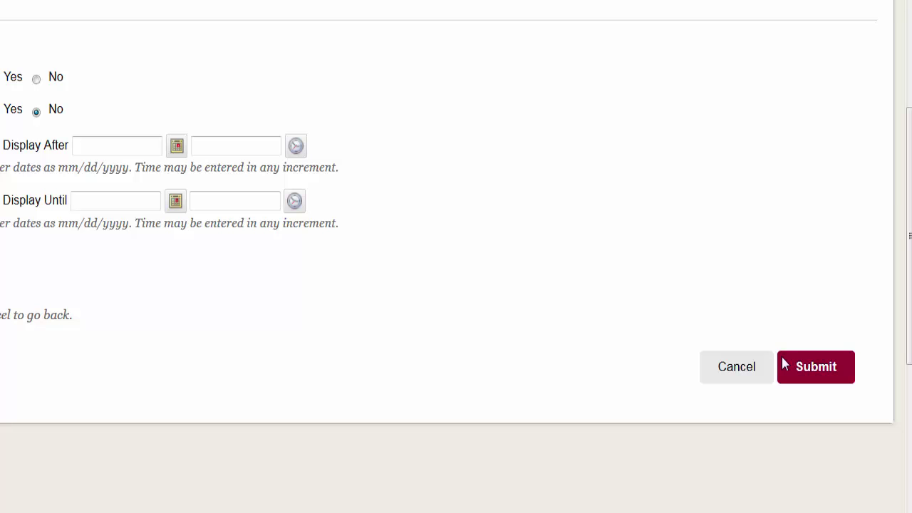
{"action": "left_click", "coordinate": [783, 364]}
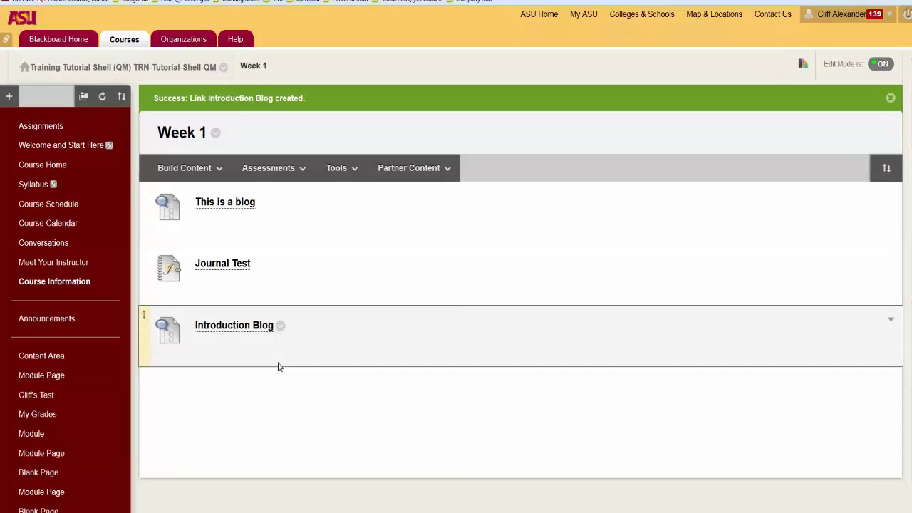
Open the Blogs tool from the Tools Page and look through the list of course blogs.
{"action": "scroll", "coordinate": [279, 366], "scroll_direction": "down", "scroll_amount": 3}
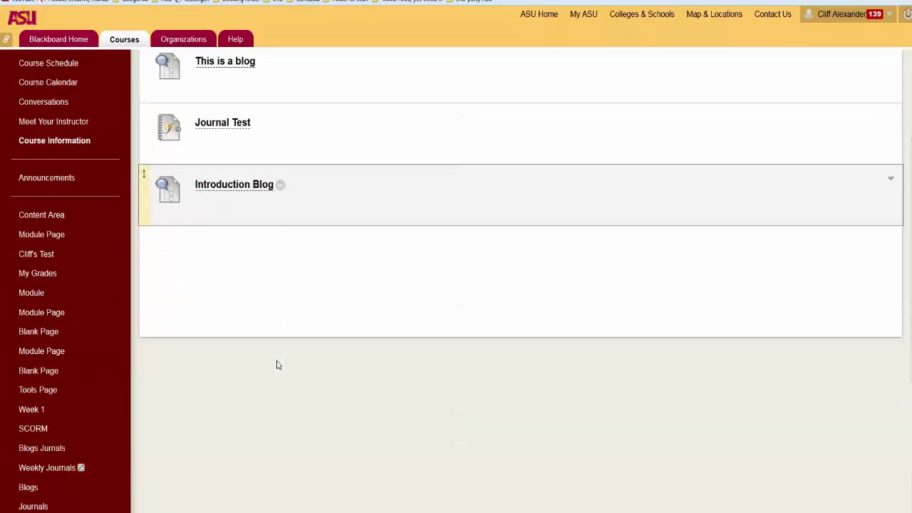
{"action": "scroll", "coordinate": [278, 364], "scroll_direction": "up", "scroll_amount": 2}
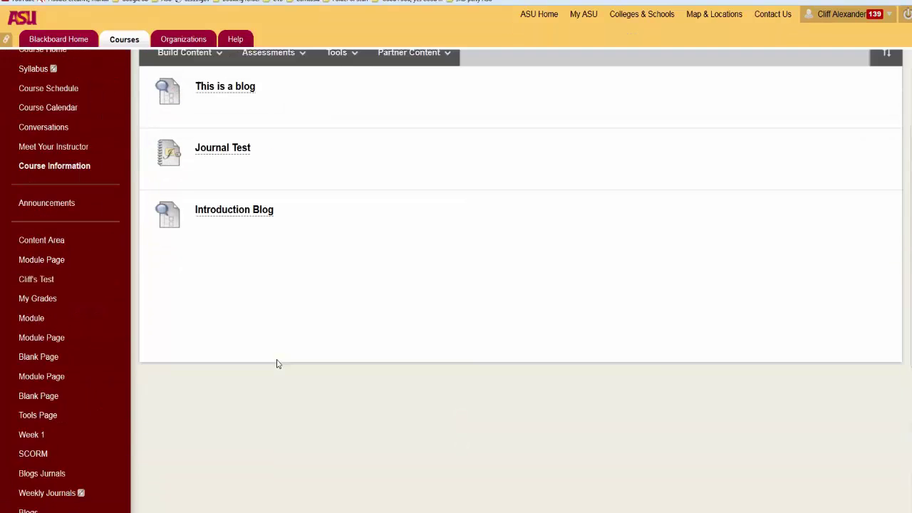
{"action": "scroll", "coordinate": [278, 364], "scroll_direction": "down", "scroll_amount": 2}
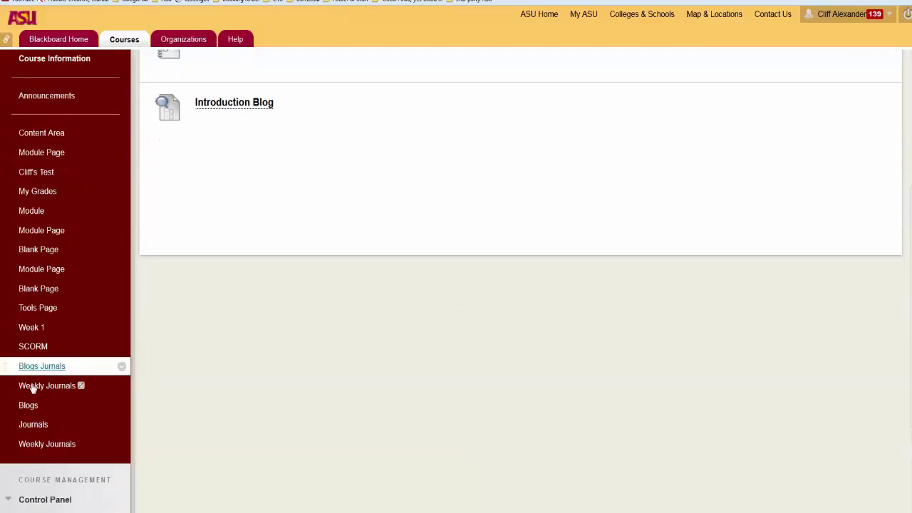
{"action": "left_click", "coordinate": [33, 317]}
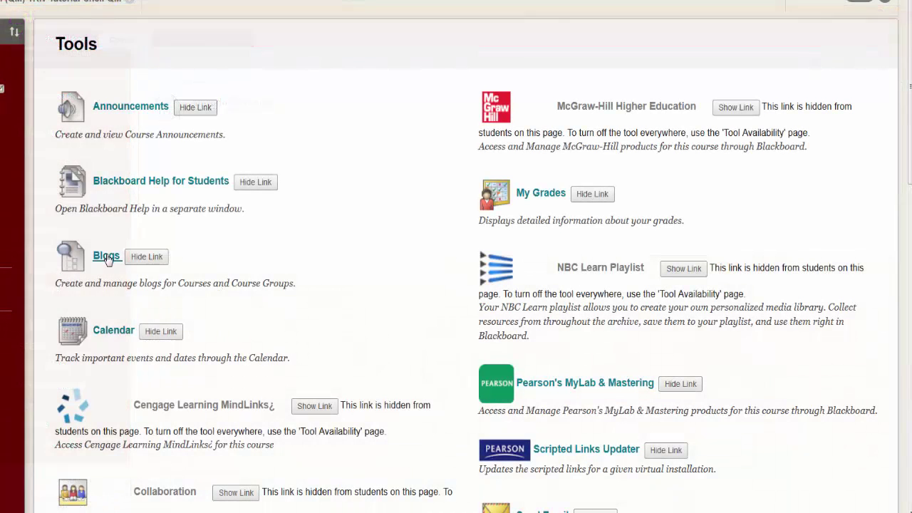
{"action": "left_click", "coordinate": [107, 257]}
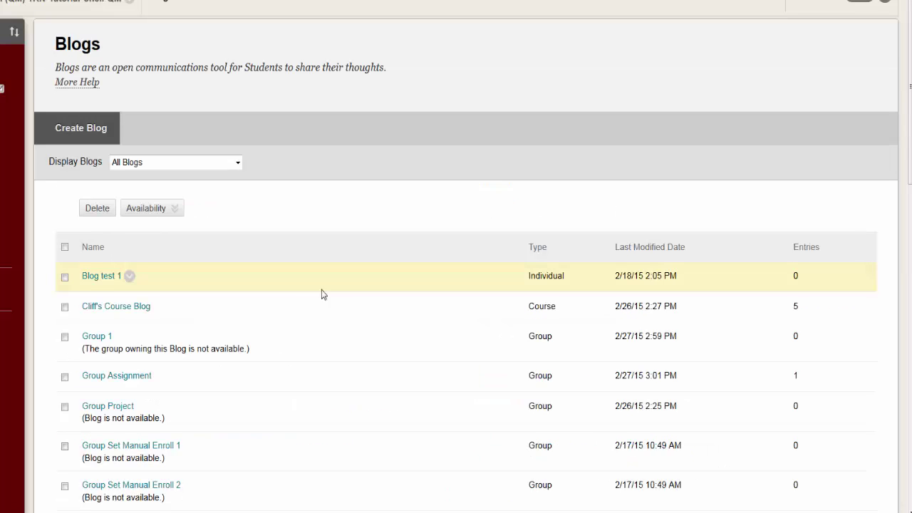
{"action": "scroll", "coordinate": [339, 312], "scroll_direction": "down", "scroll_amount": 1}
{"action": "scroll", "coordinate": [339, 312], "scroll_direction": "down", "scroll_amount": 4}
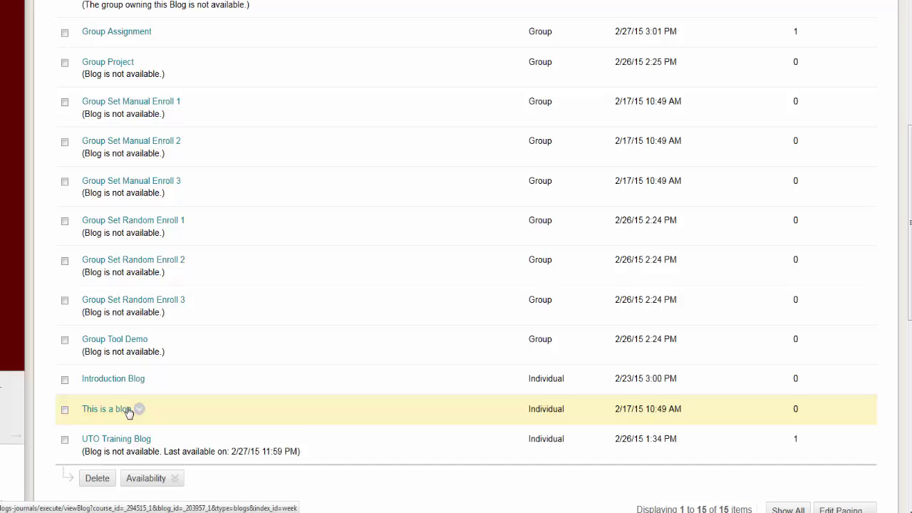
{"action": "scroll", "coordinate": [127, 412], "scroll_direction": "up", "scroll_amount": 5}
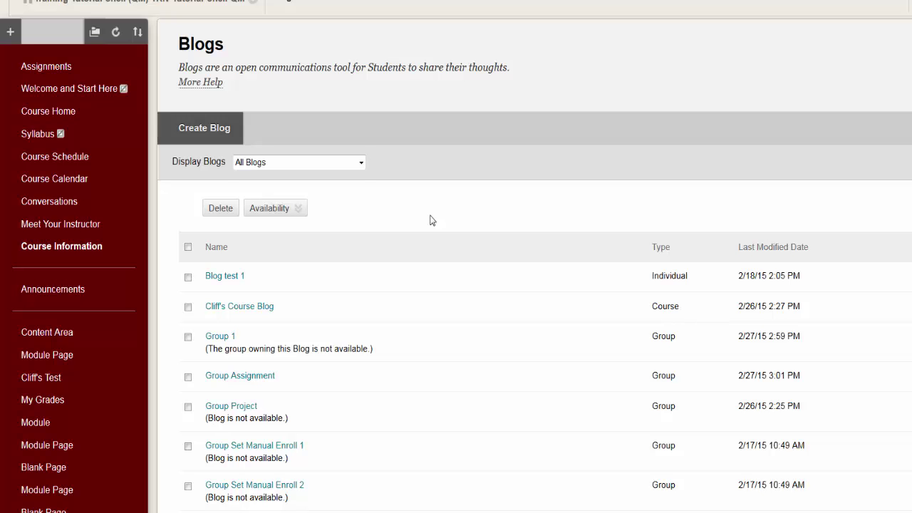
Examine the Blogs, Journals and Weekly Journals links in the course menu.
{"action": "scroll", "coordinate": [430, 220], "scroll_direction": "down", "scroll_amount": 4}
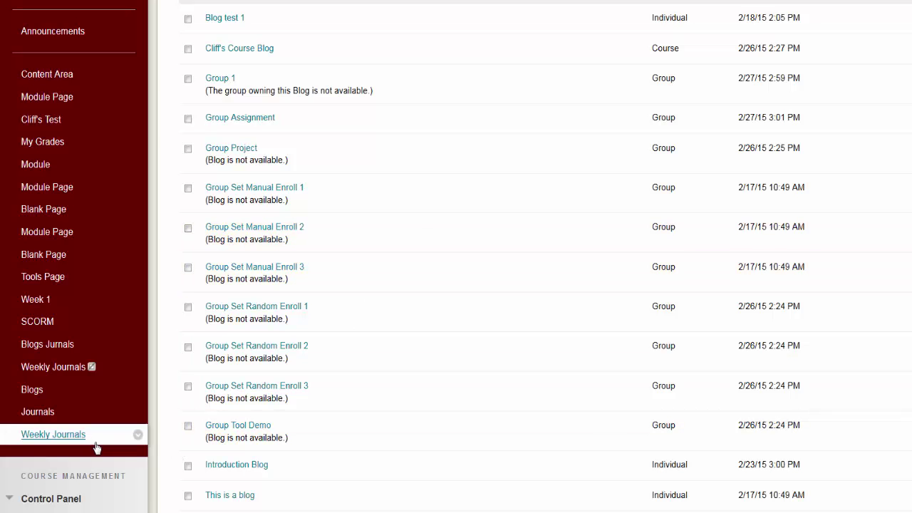
{"action": "left_click", "coordinate": [77, 440]}
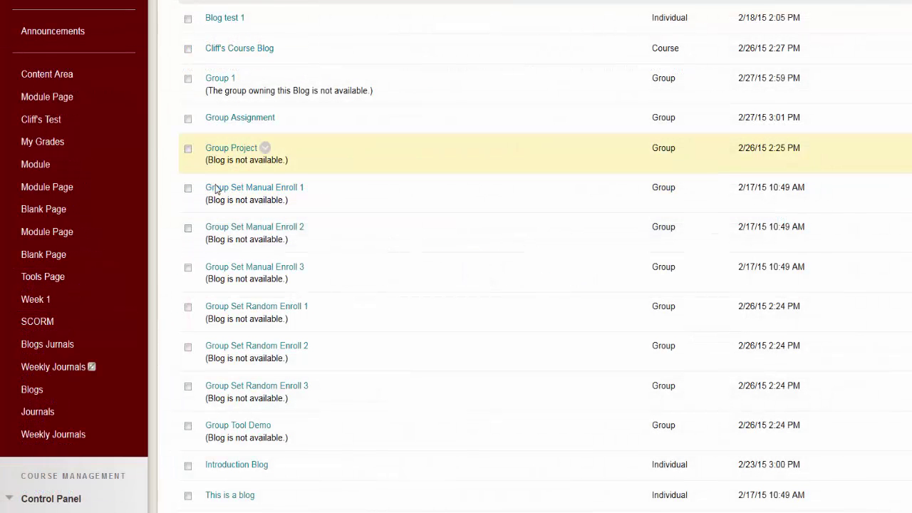
{"action": "scroll", "coordinate": [178, 228], "scroll_direction": "up", "scroll_amount": 4}
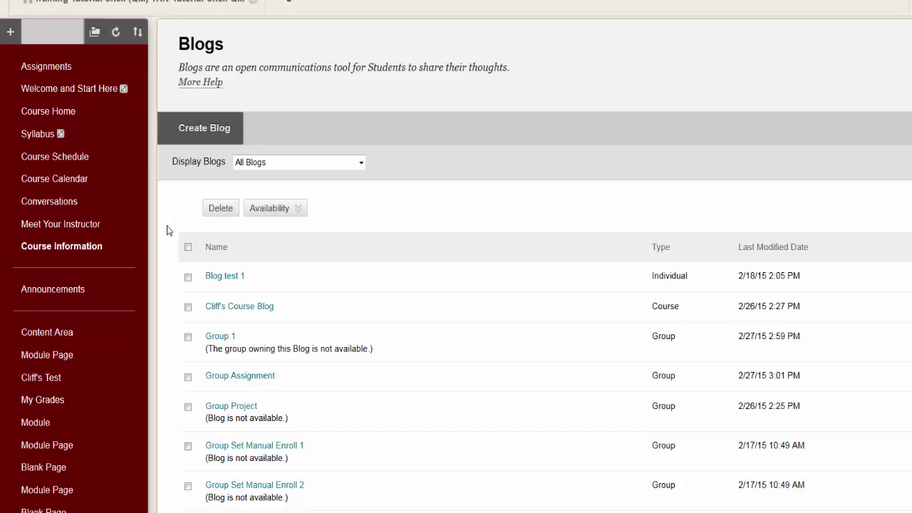
Open the Week 1 content area and review the blog and journal links in it.
{"action": "scroll", "coordinate": [168, 230], "scroll_direction": "down", "scroll_amount": 1}
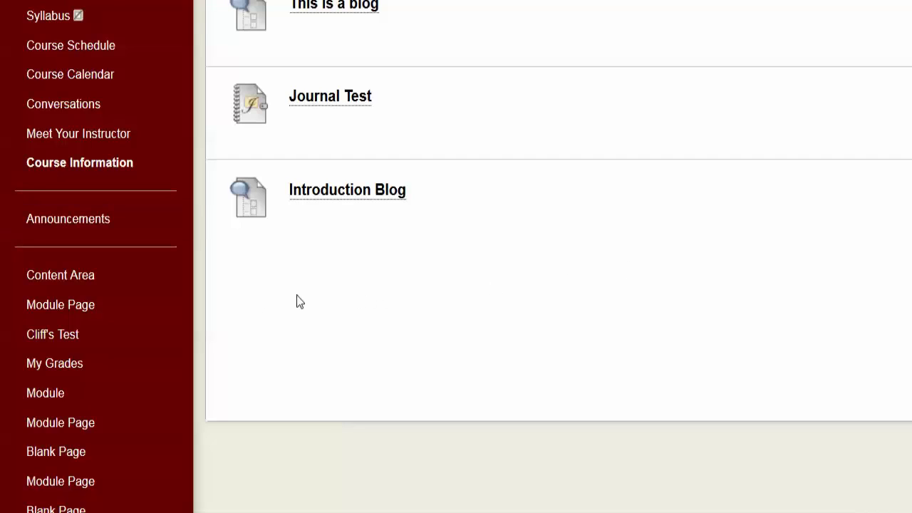
{"action": "scroll", "coordinate": [253, 305], "scroll_direction": "down", "scroll_amount": 5}
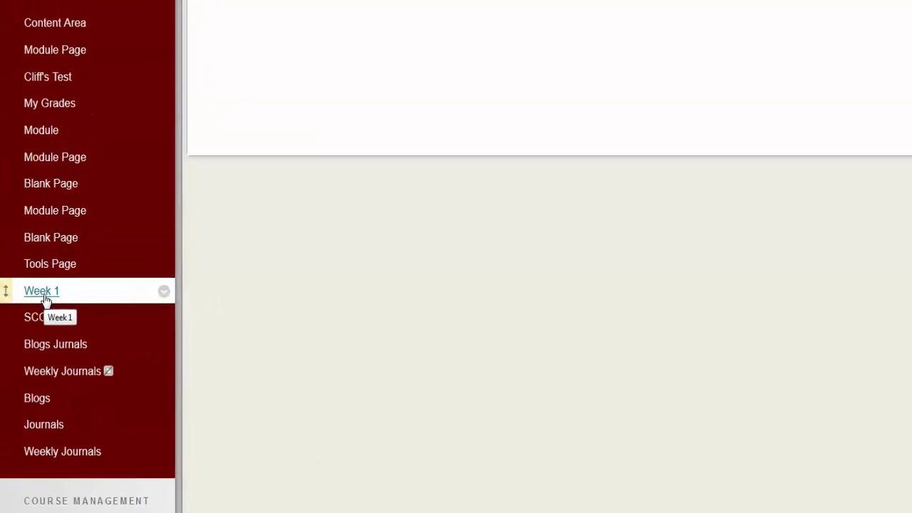
{"action": "left_click", "coordinate": [43, 292]}
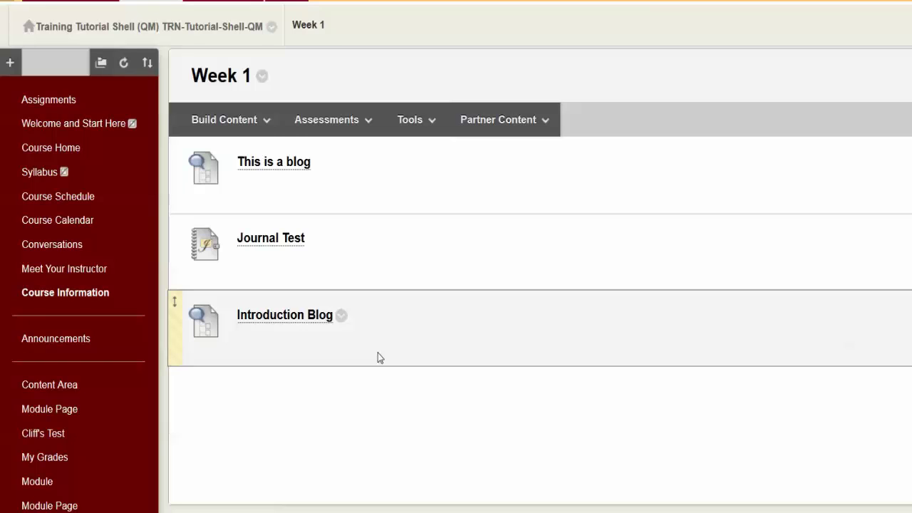
{"action": "scroll", "coordinate": [378, 354], "scroll_direction": "down", "scroll_amount": 3}
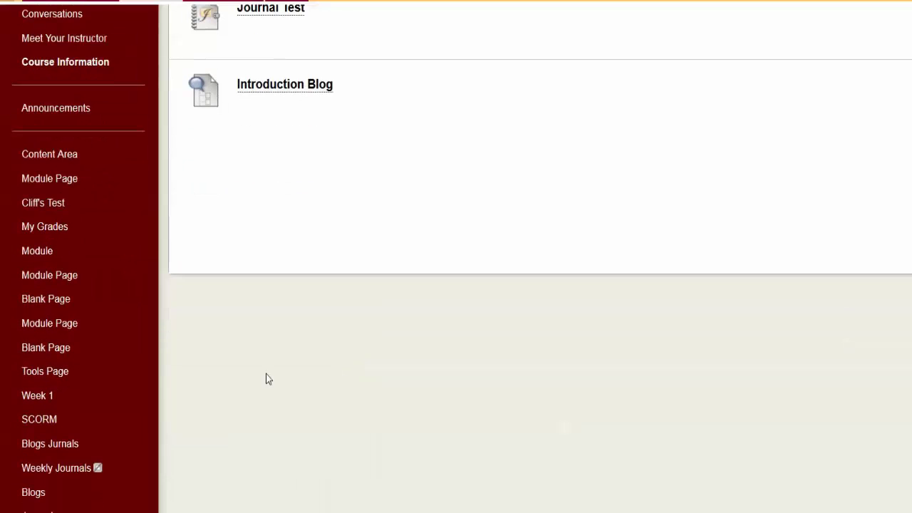
{"action": "left_click", "coordinate": [44, 396]}
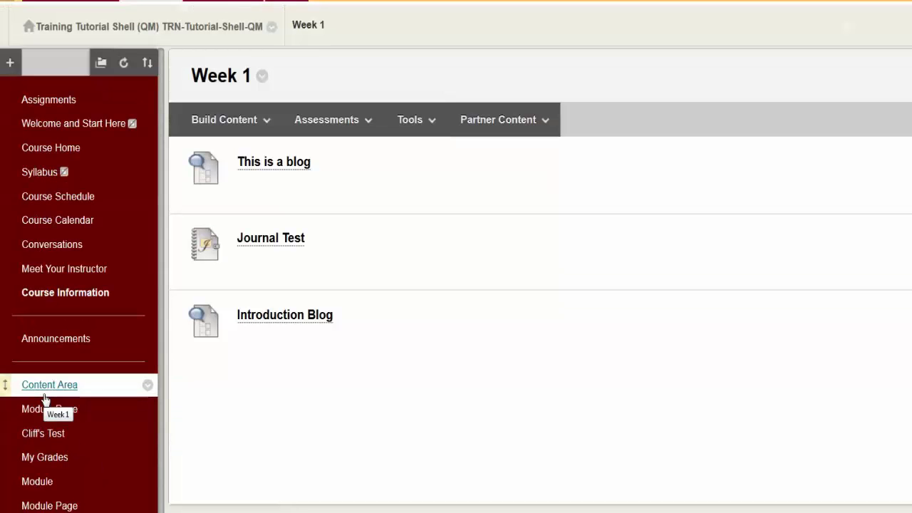
Show the options for renaming, hiding or deleting the course menu link directly above My Grades.
{"action": "left_click", "coordinate": [267, 131]}
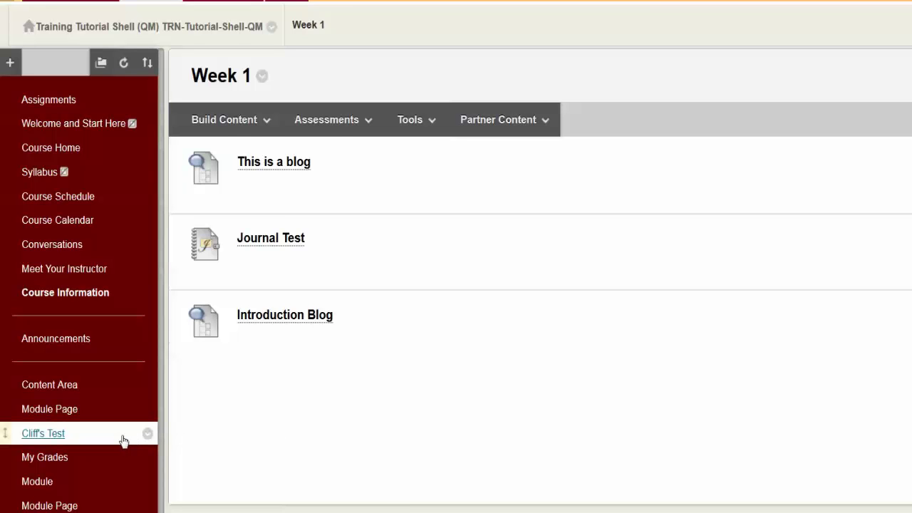
{"action": "left_click", "coordinate": [146, 434]}
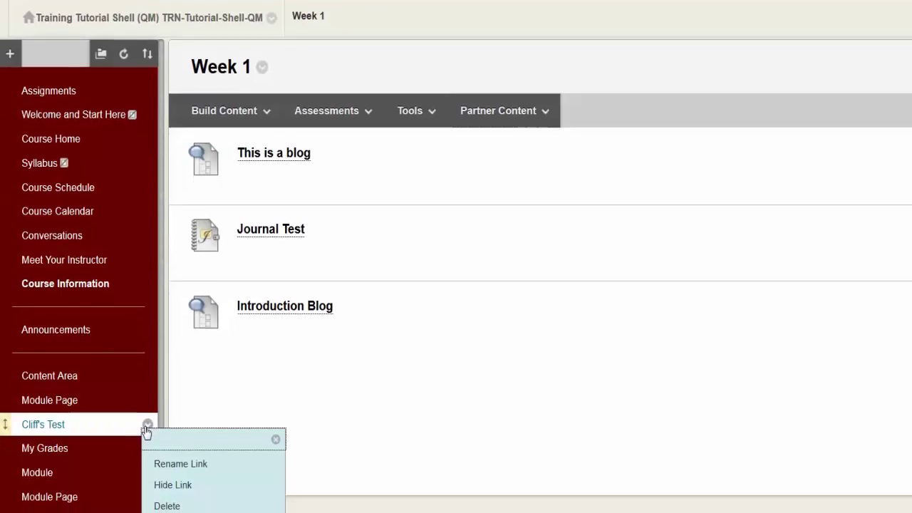
{"action": "scroll", "coordinate": [146, 438], "scroll_direction": "down", "scroll_amount": 1}
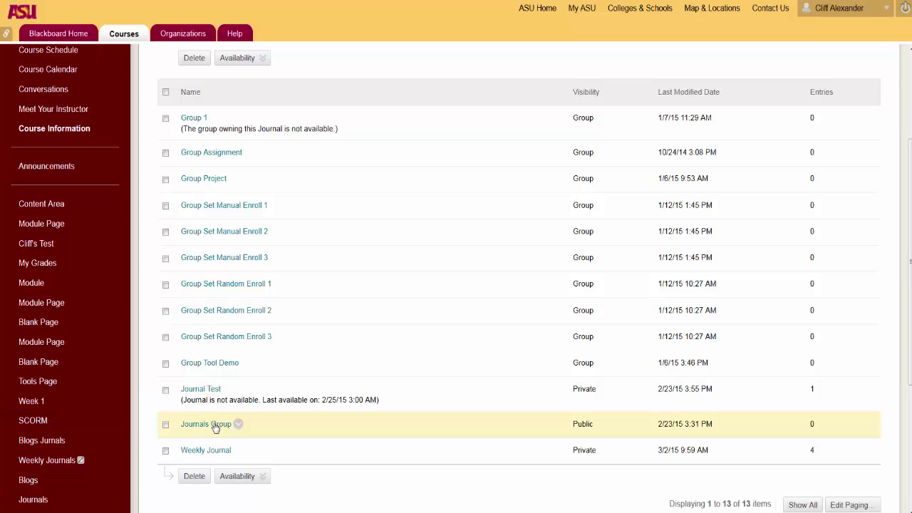
Open the Journals Group journal for editing, review its availability, date, indexing and grade settings, and cancel without saving.
{"action": "left_click", "coordinate": [238, 424]}
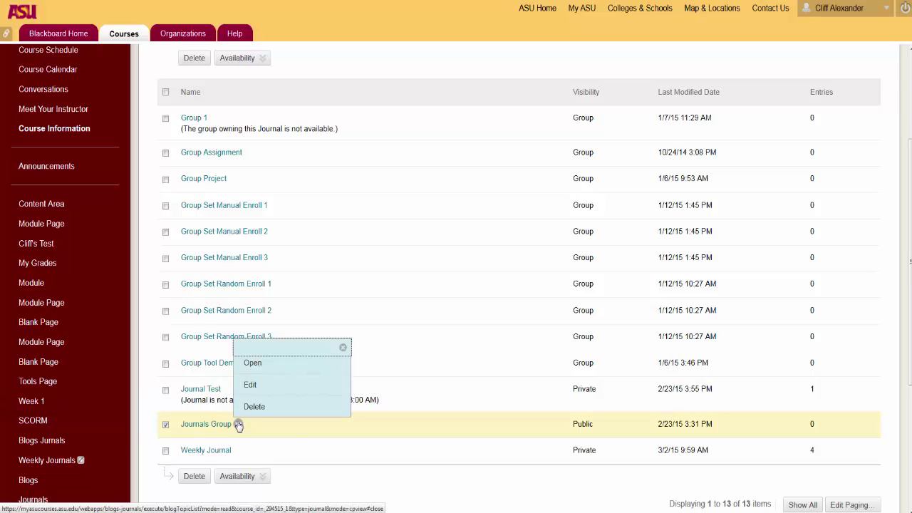
{"action": "left_click", "coordinate": [266, 388]}
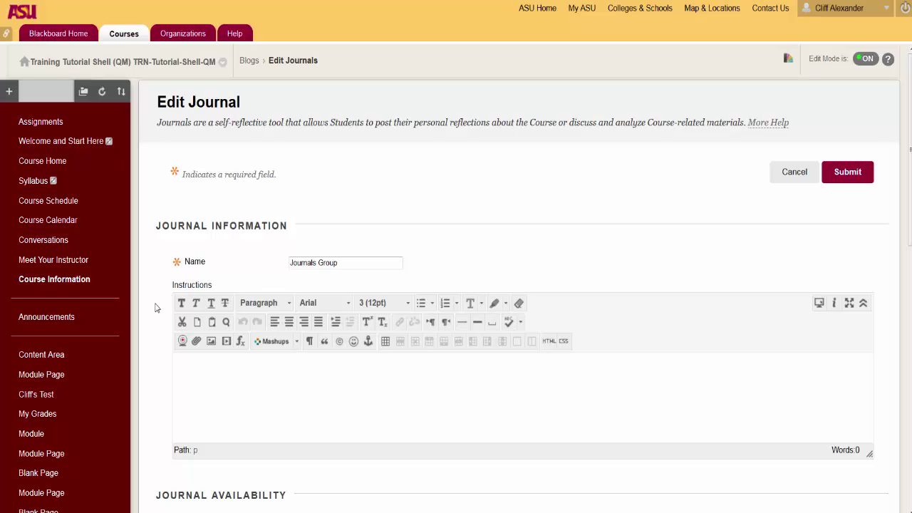
{"action": "scroll", "coordinate": [156, 308], "scroll_direction": "down", "scroll_amount": 3}
{"action": "scroll", "coordinate": [156, 307], "scroll_direction": "down", "scroll_amount": 1}
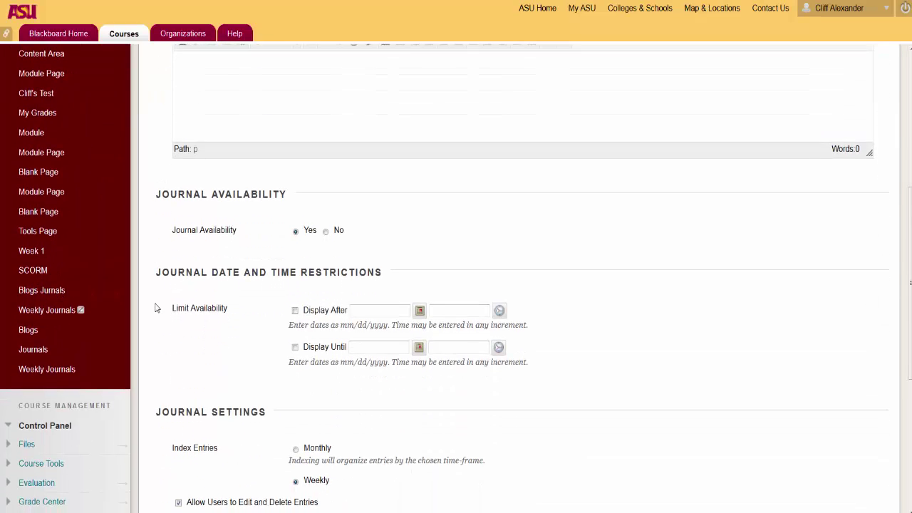
{"action": "scroll", "coordinate": [157, 308], "scroll_direction": "down", "scroll_amount": 2}
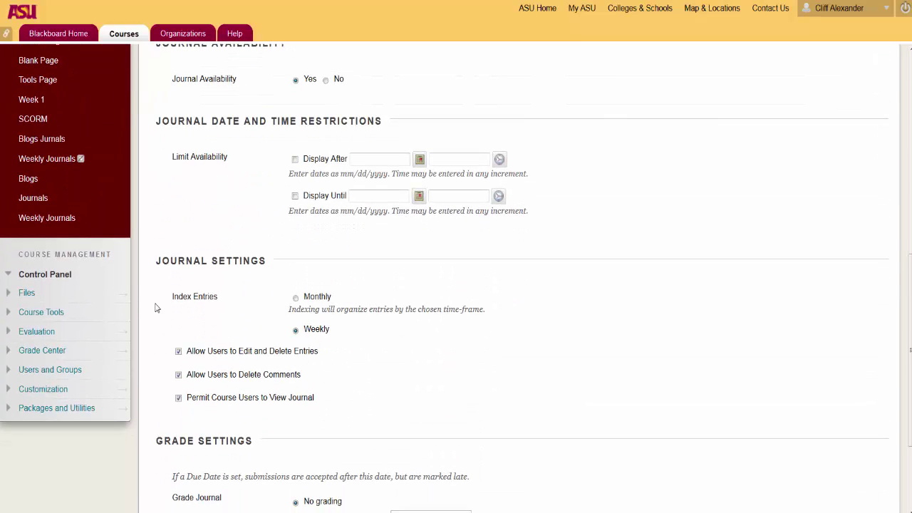
{"action": "scroll", "coordinate": [157, 308], "scroll_direction": "down", "scroll_amount": 1}
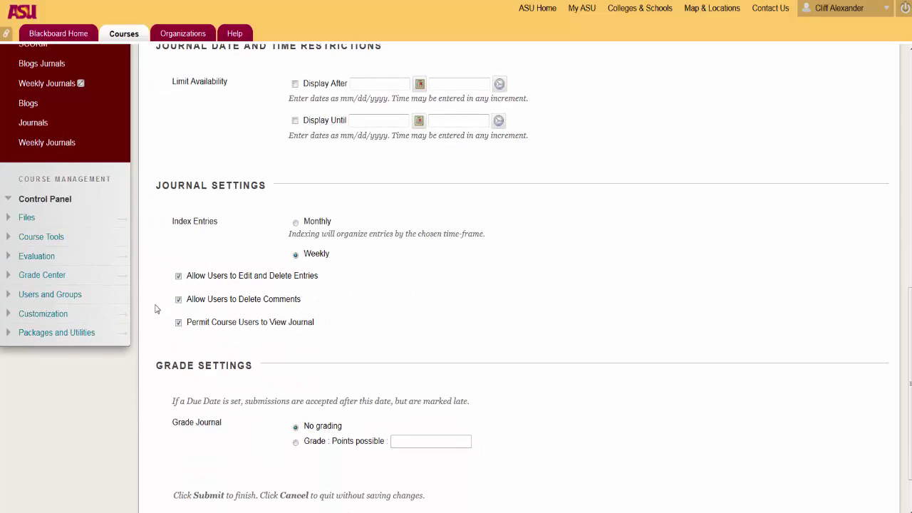
{"action": "scroll", "coordinate": [157, 307], "scroll_direction": "down", "scroll_amount": 1}
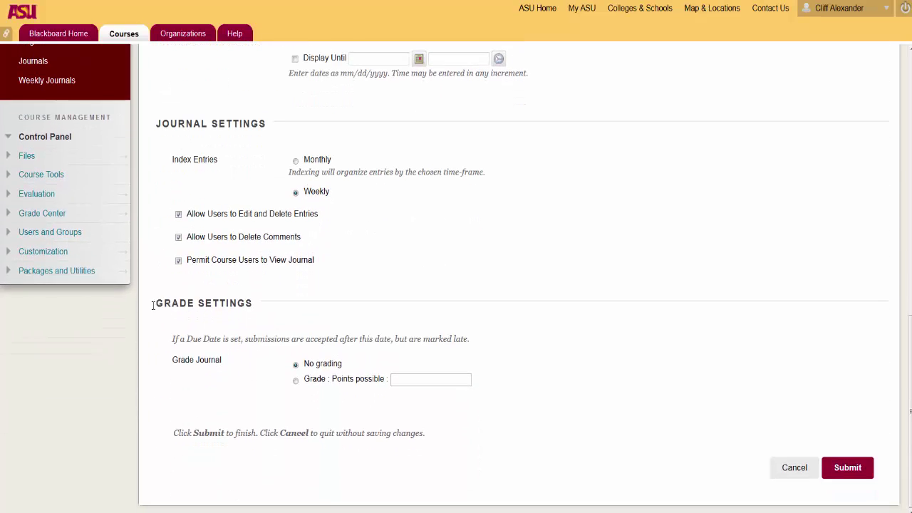
{"action": "scroll", "coordinate": [153, 306], "scroll_direction": "up", "scroll_amount": 3}
{"action": "scroll", "coordinate": [152, 306], "scroll_direction": "up", "scroll_amount": 5}
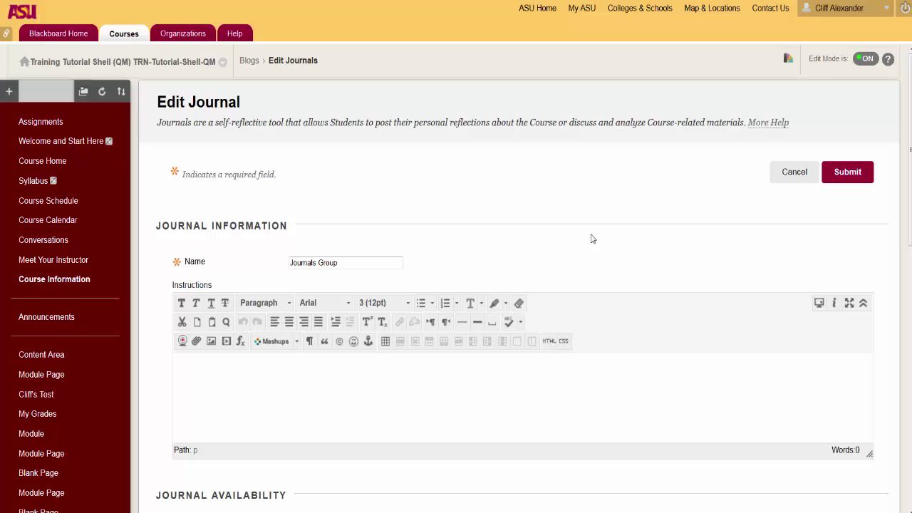
{"action": "left_click", "coordinate": [810, 177]}
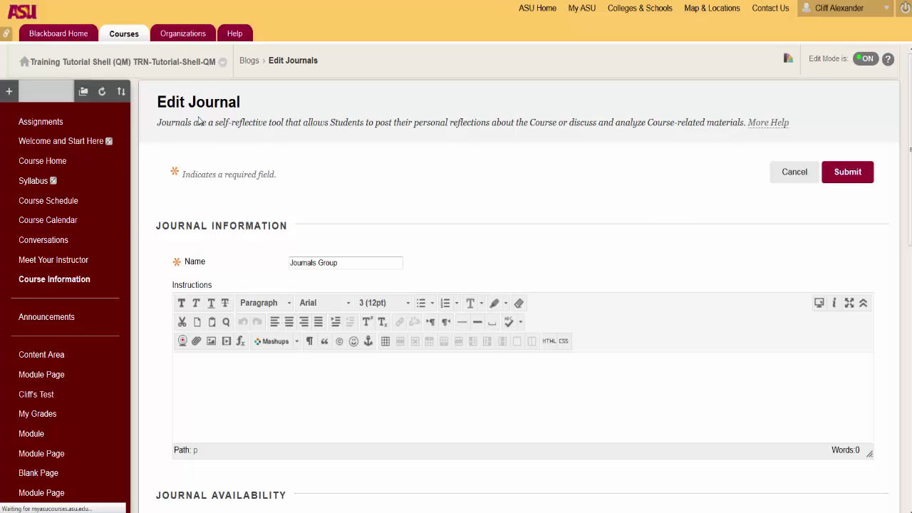